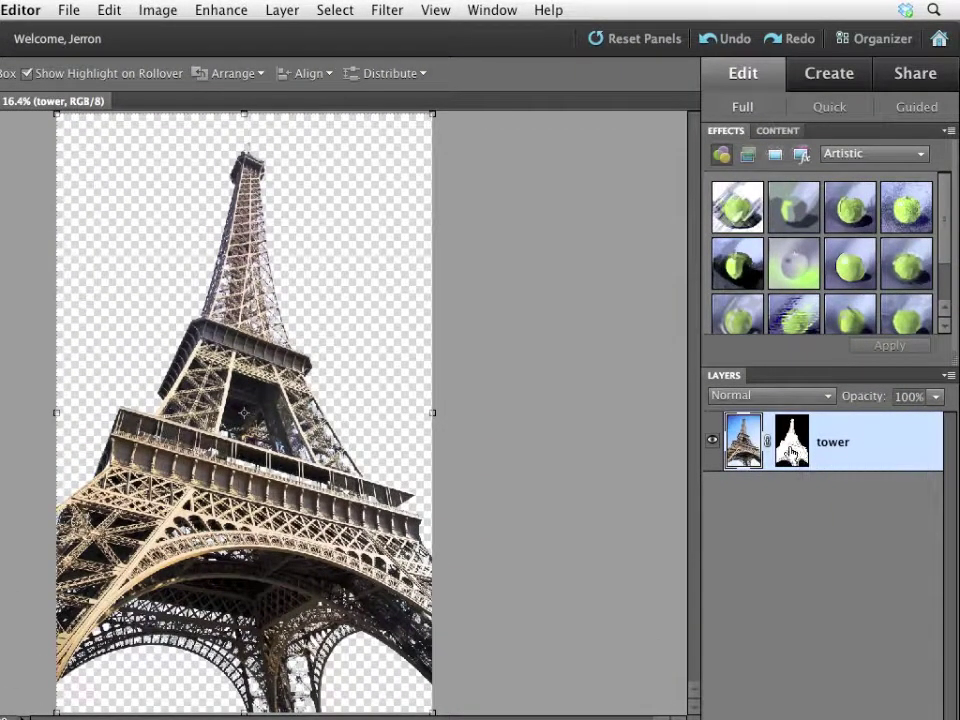
Delete the tower layer's mask to reveal the full photo with its blue sky.
right_click(791, 452)
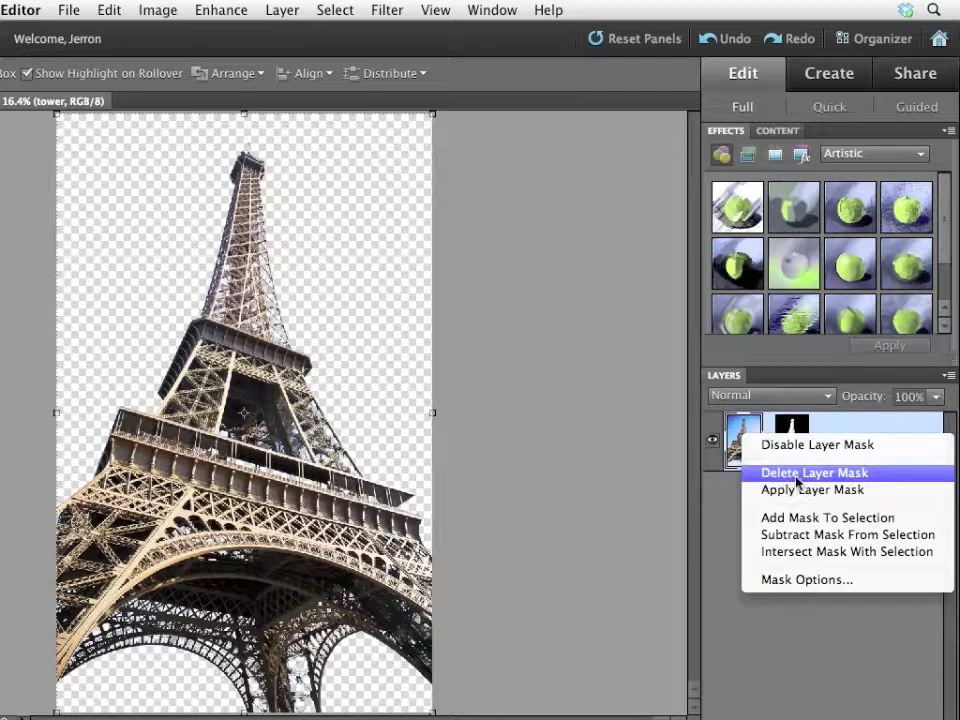
click(797, 480)
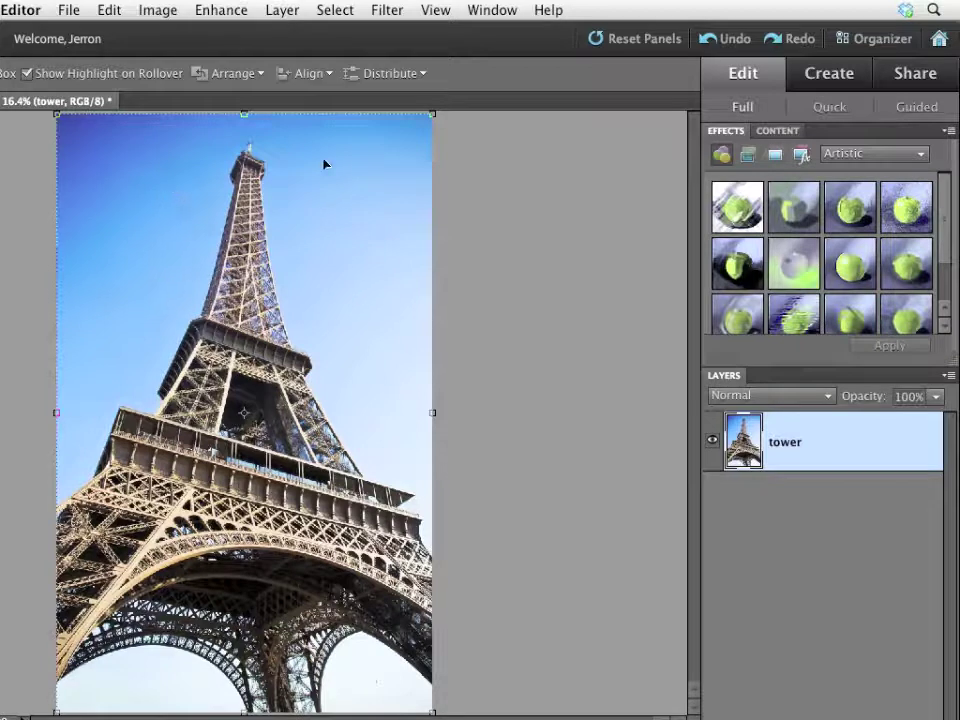
Load the saved 'background sky' selection as a new selection around the tower.
click(335, 10)
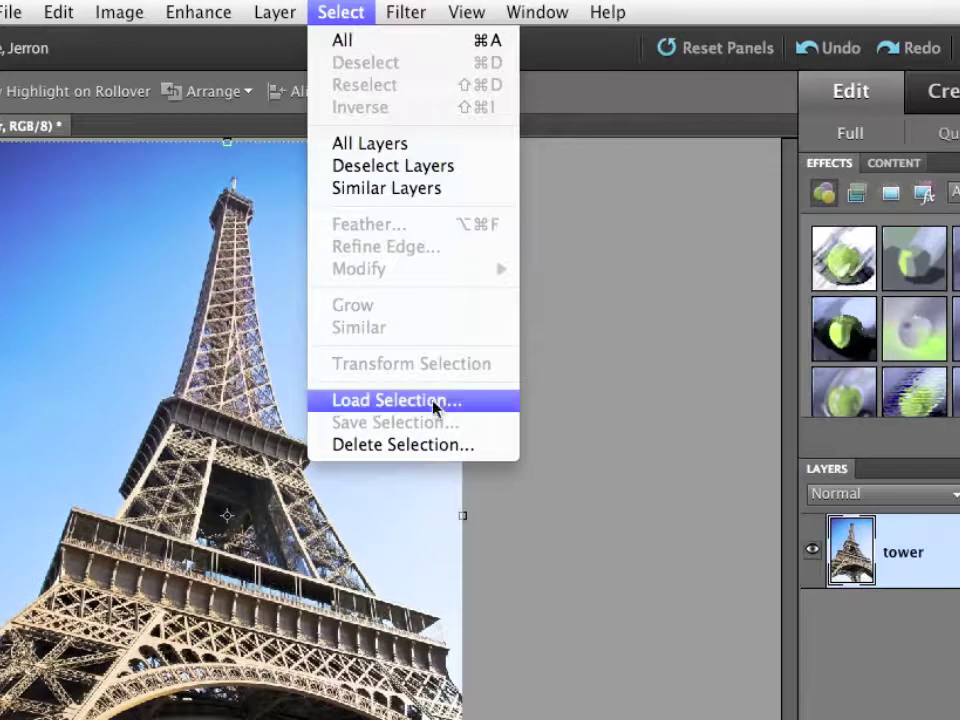
click(437, 408)
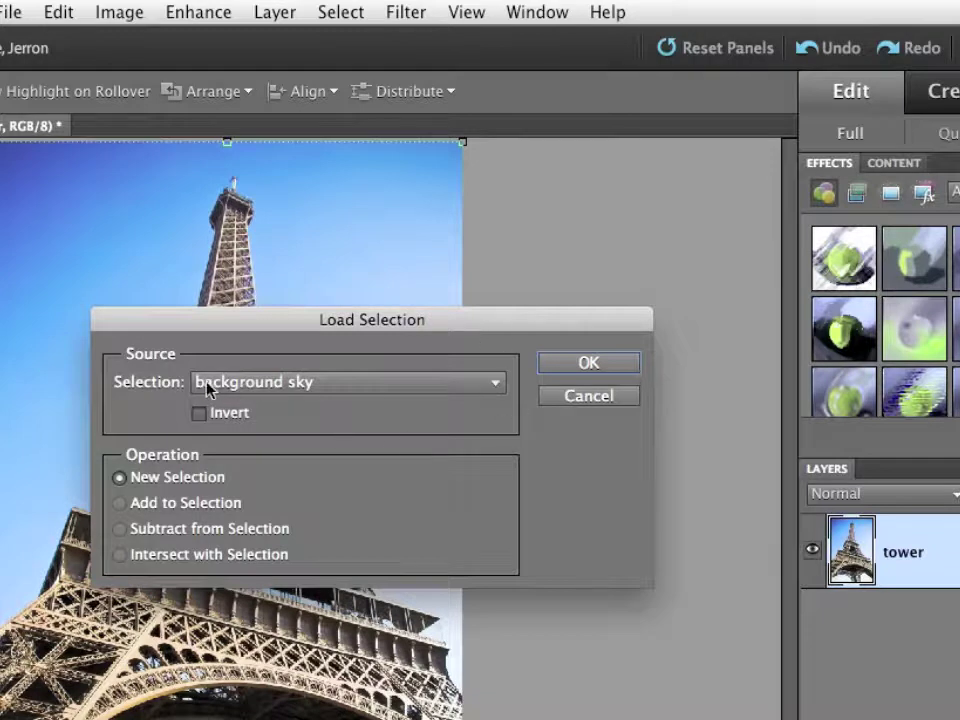
click(578, 366)
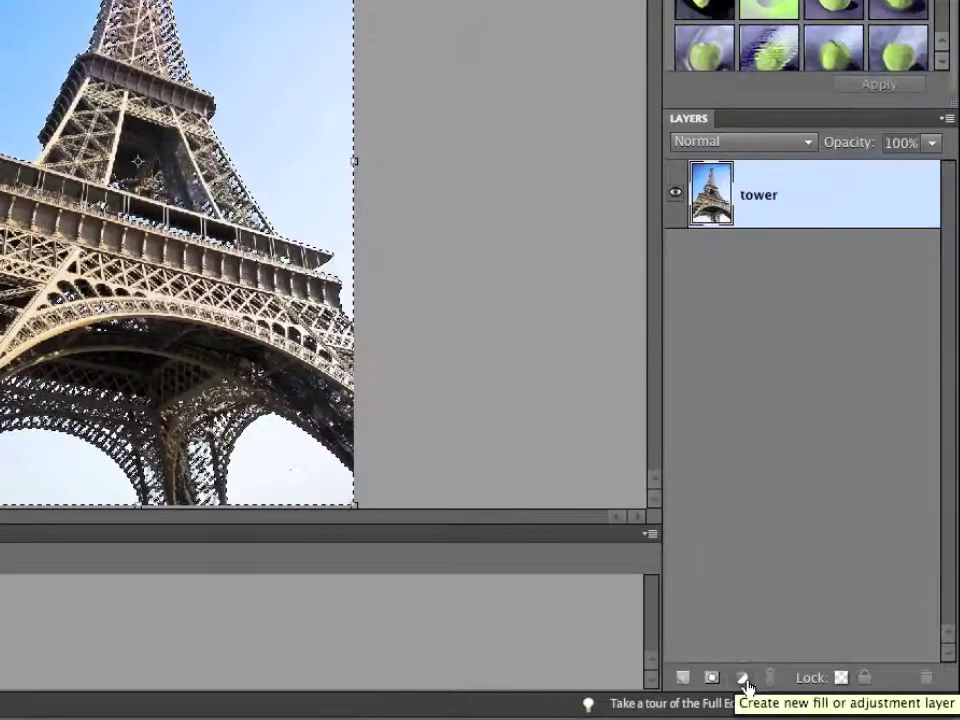
Add a sky-masked Photo Filter adjustment layer, starting at Warming Filter (85) with 25% density.
click(744, 680)
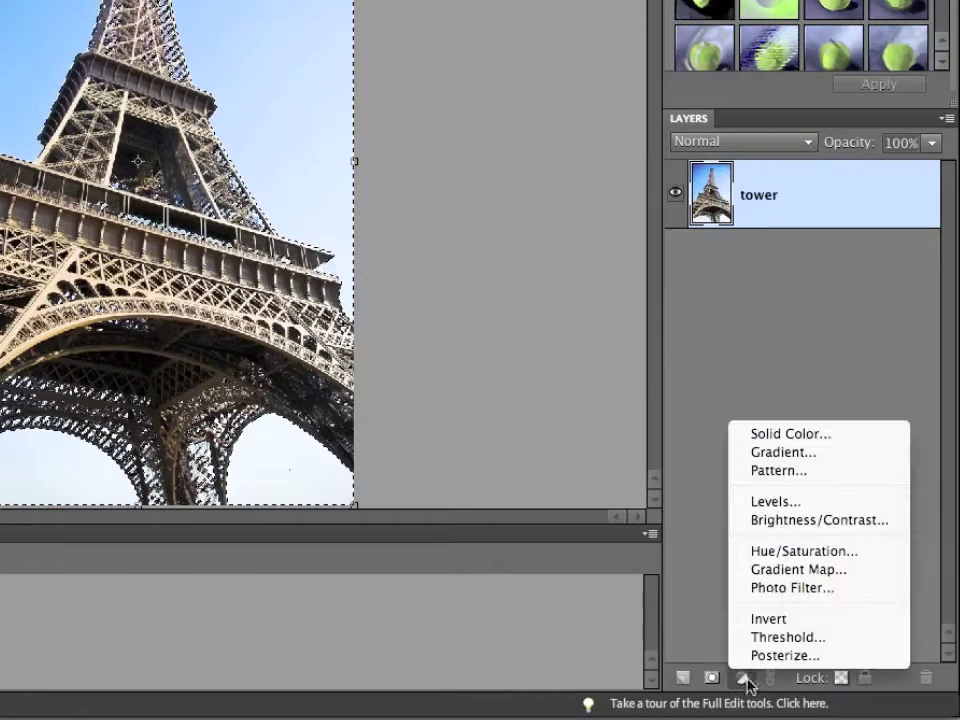
click(797, 588)
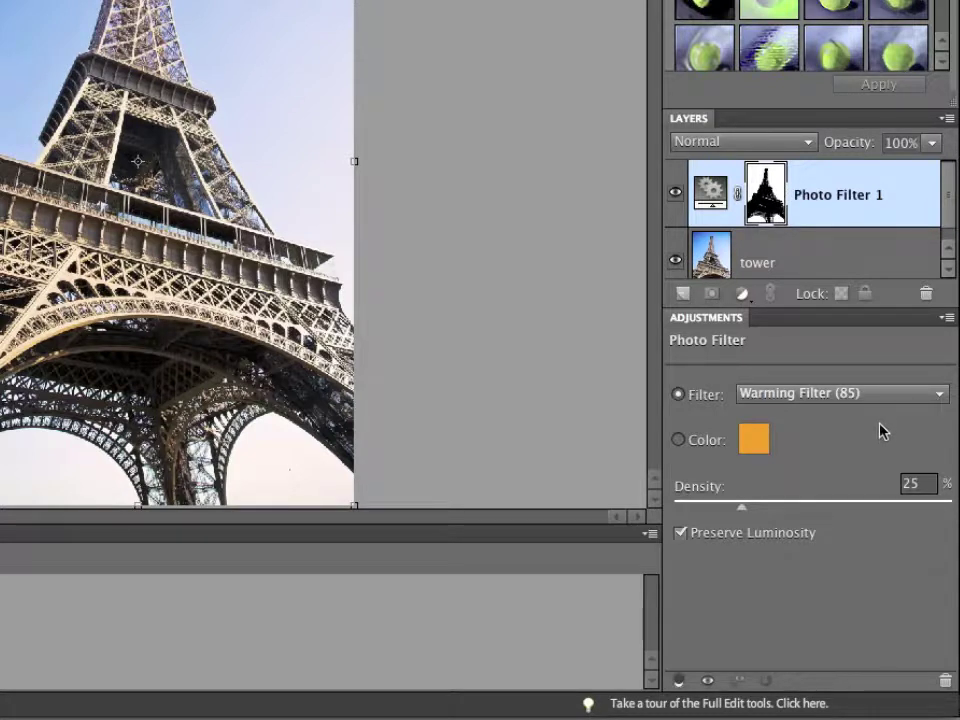
click(942, 396)
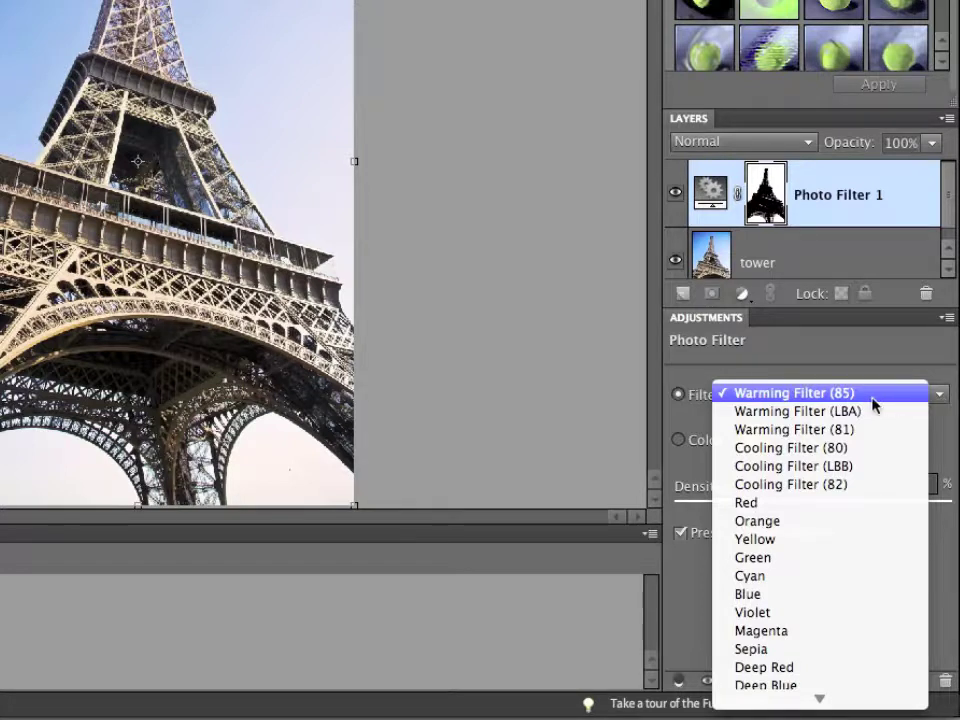
Switch the sky filter to Warming Filter (81) and compare the layer hidden and shown.
click(797, 430)
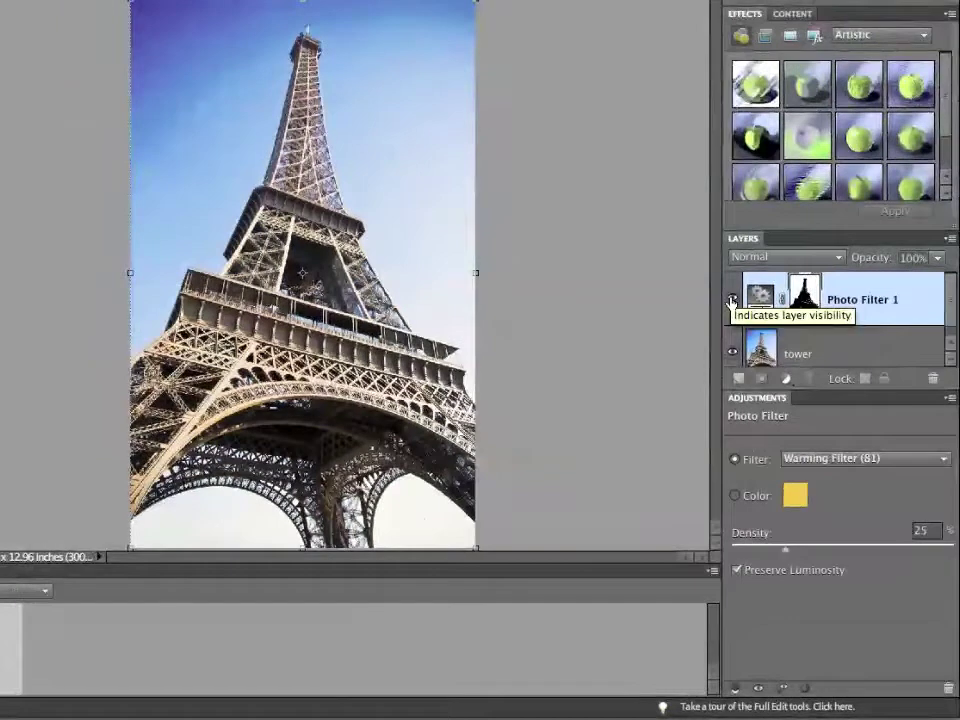
click(731, 302)
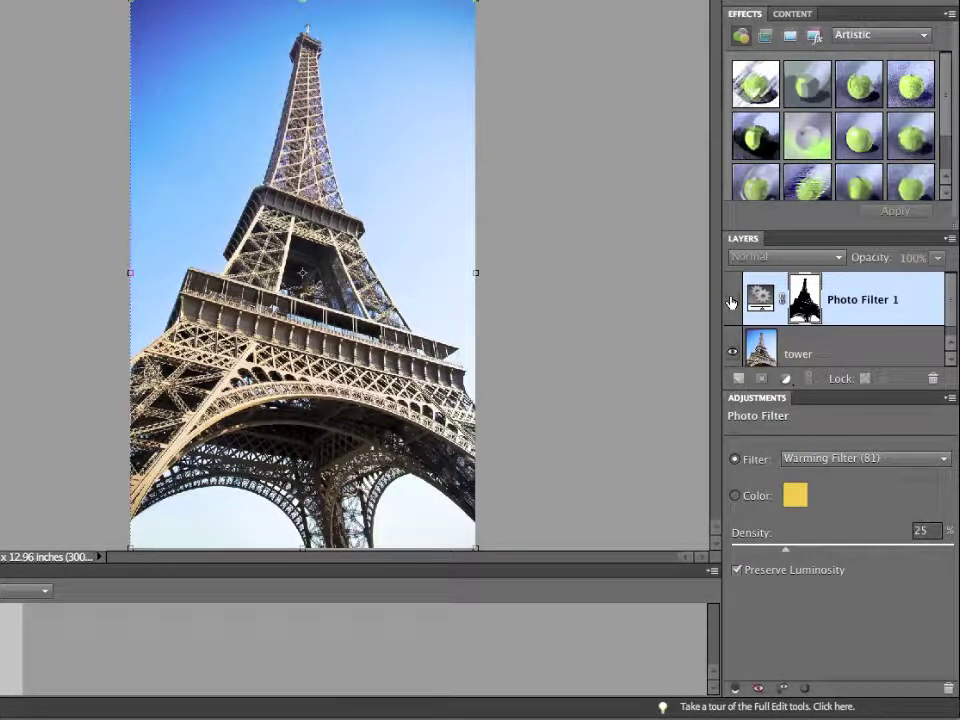
click(731, 302)
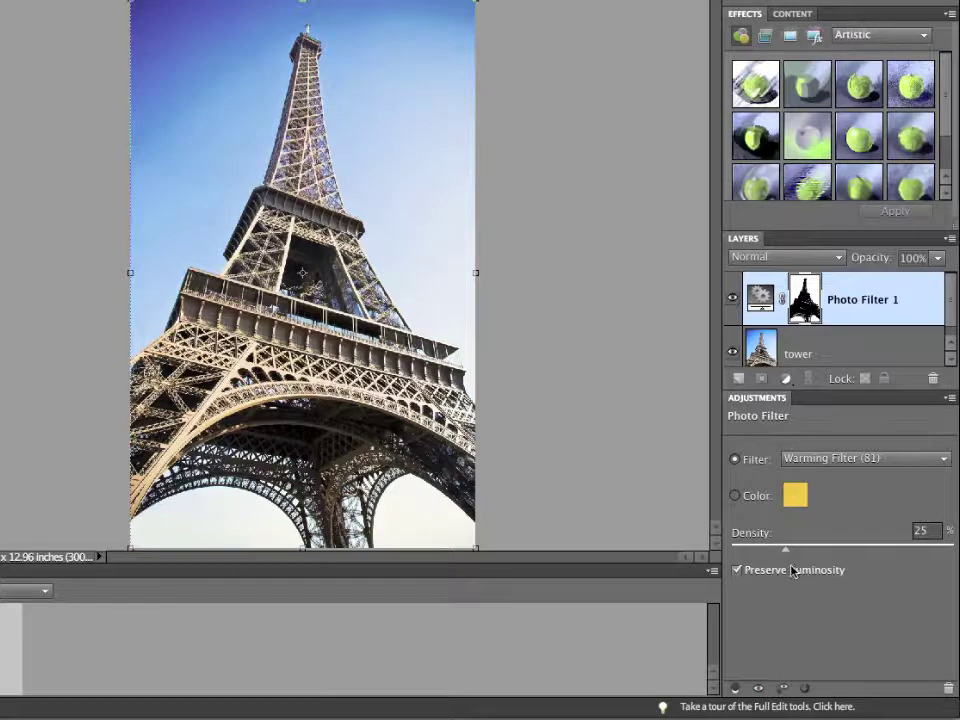
Set the Photo Filter density to 74%, comparing the result before and after.
drag(787, 556, 724, 553)
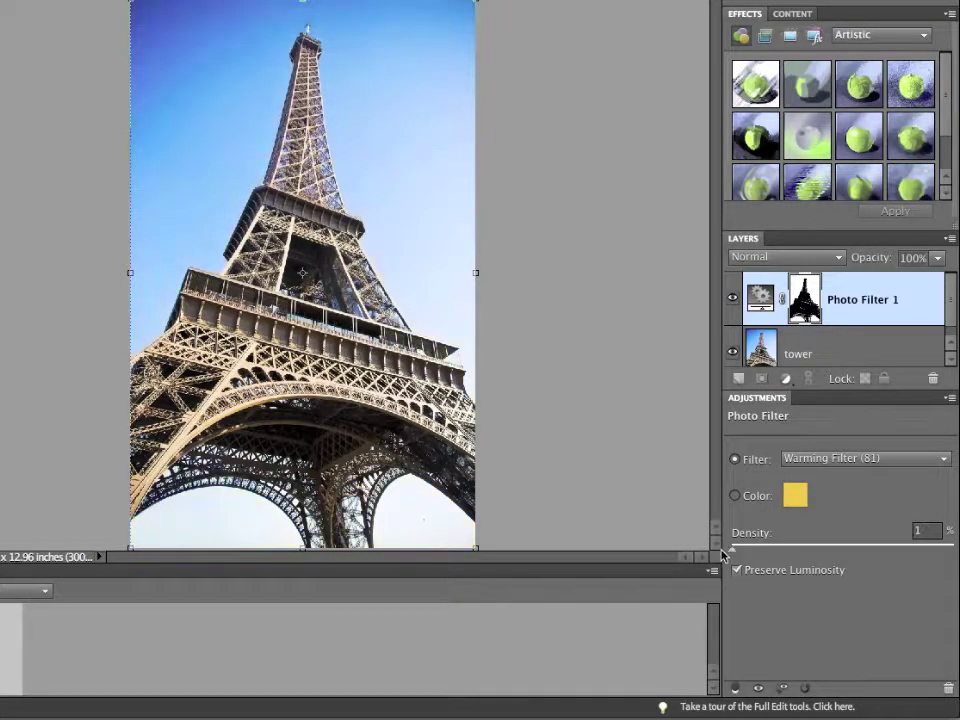
drag(724, 555, 956, 553)
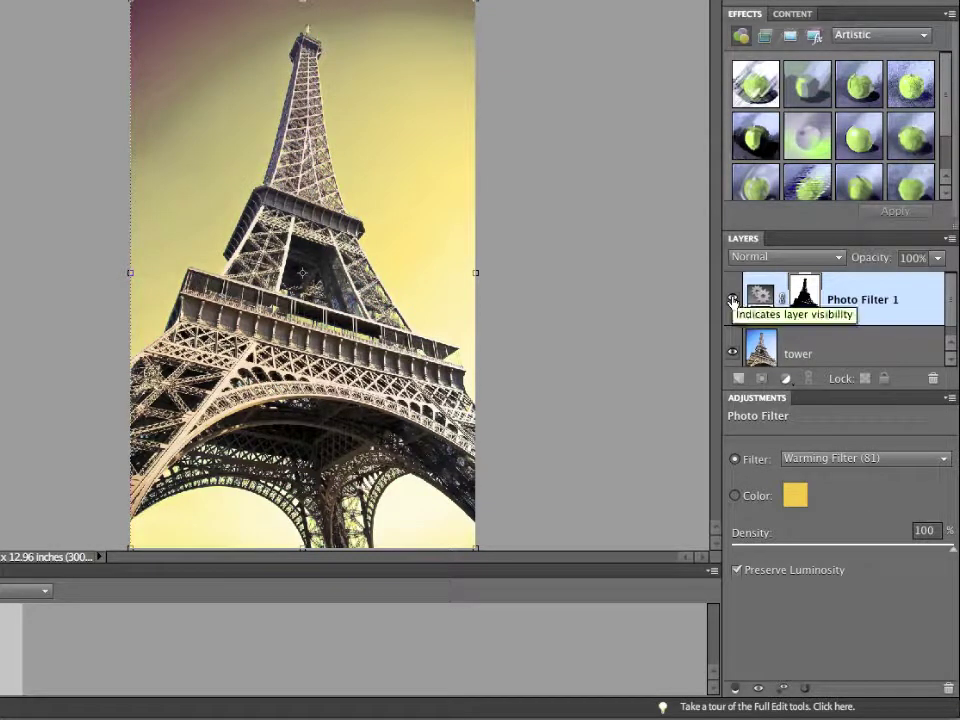
click(732, 300)
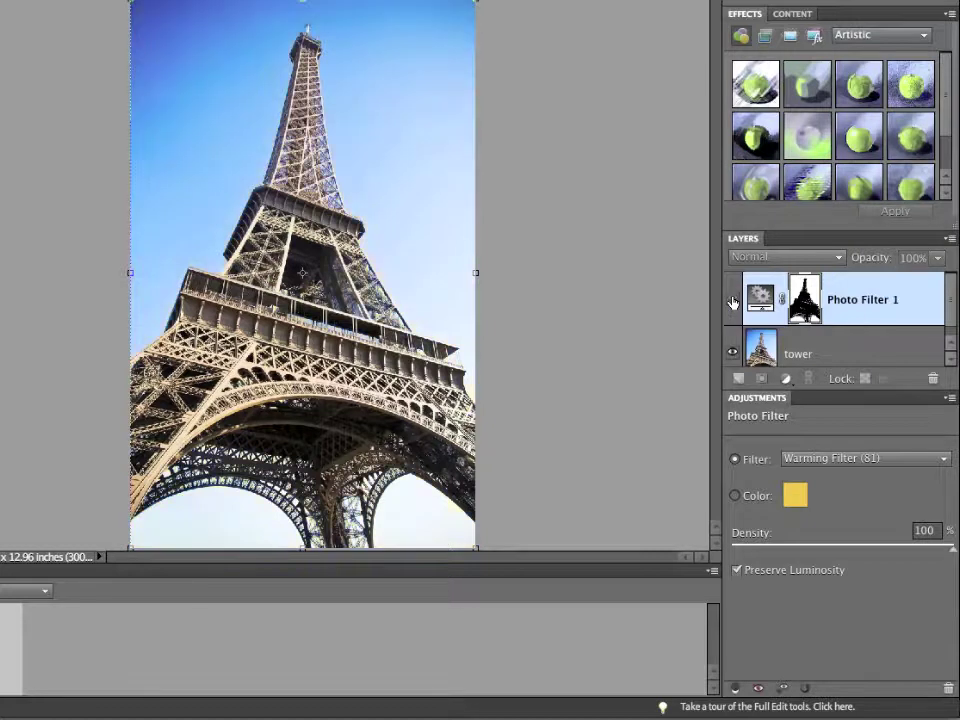
click(733, 300)
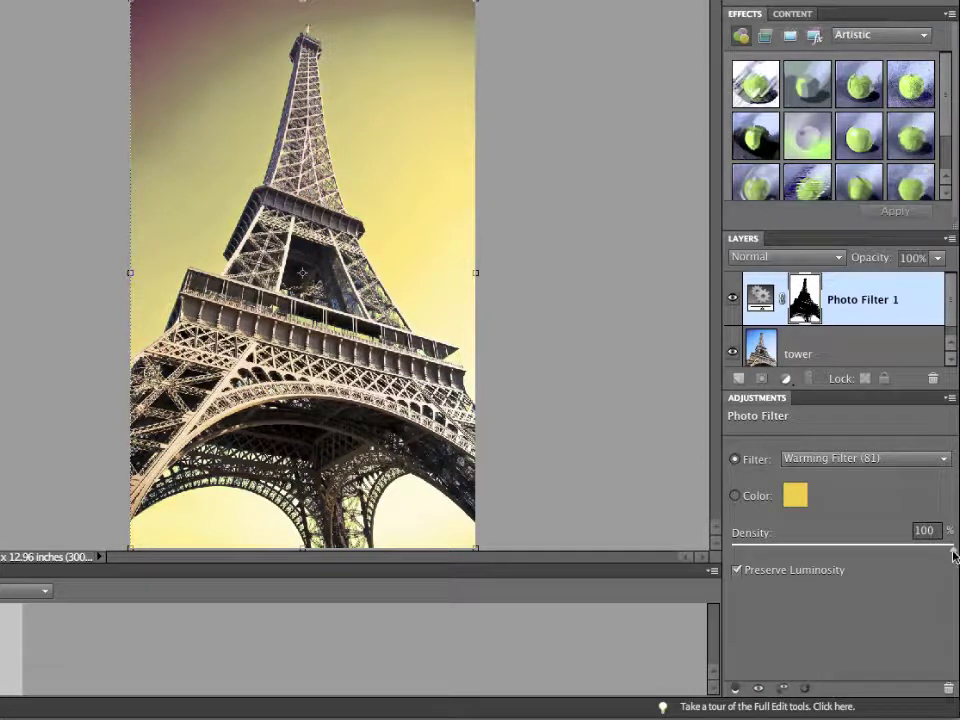
drag(953, 555, 908, 556)
Keep Preserve Luminosity enabled and raise the filter density to 84%.
click(738, 572)
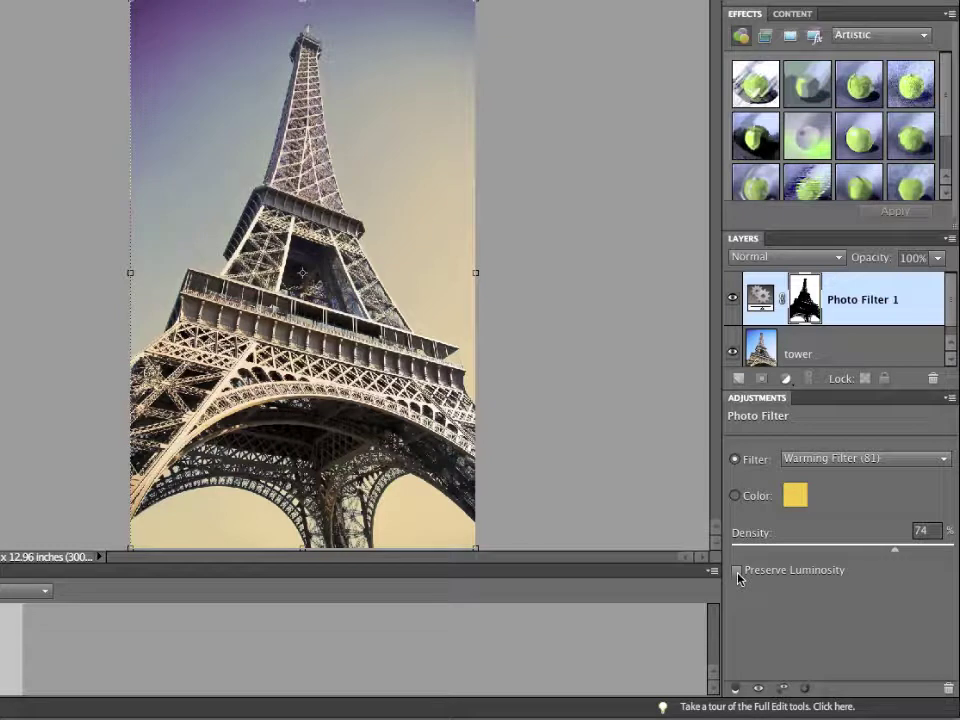
click(737, 571)
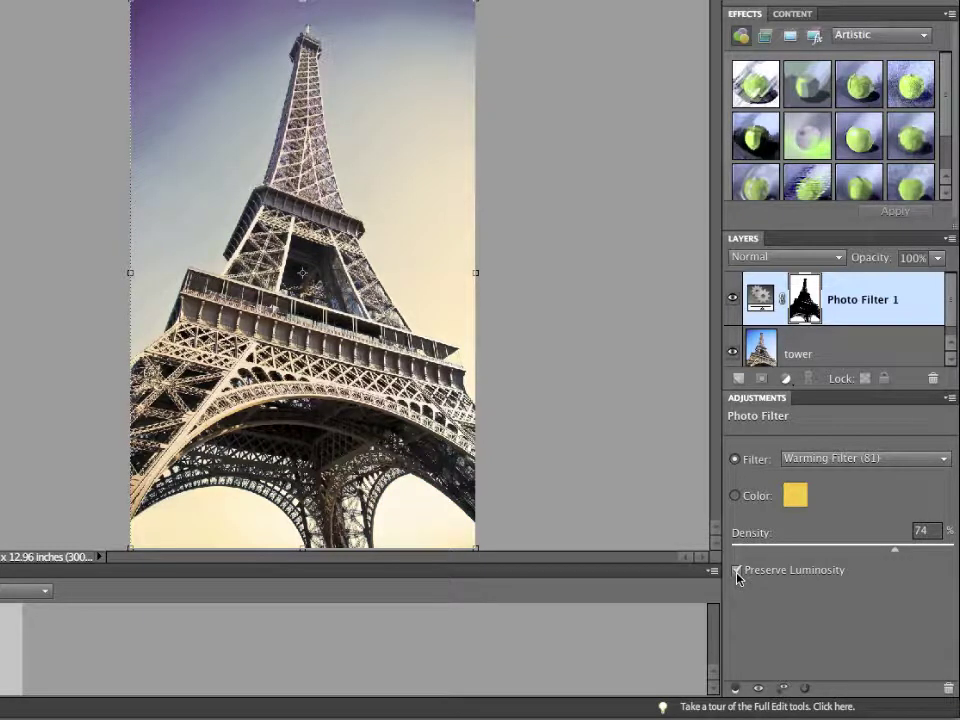
click(898, 556)
drag(910, 556, 918, 556)
Give the Photo Filter a custom magenta colour (#d41f5f) and compare the purple sky on and off.
click(739, 496)
click(796, 496)
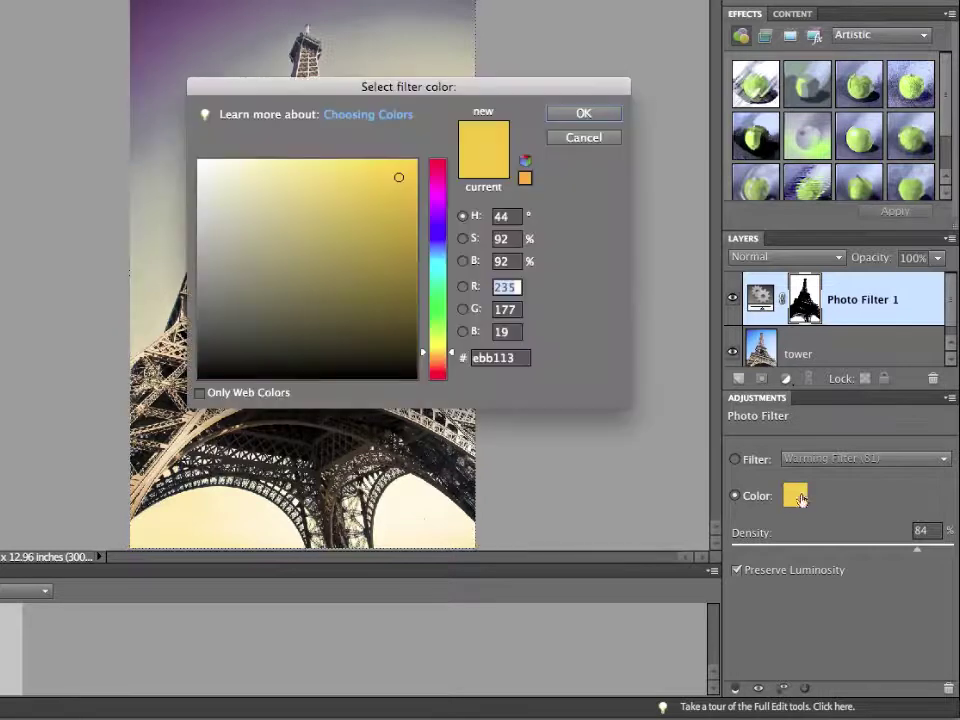
click(438, 232)
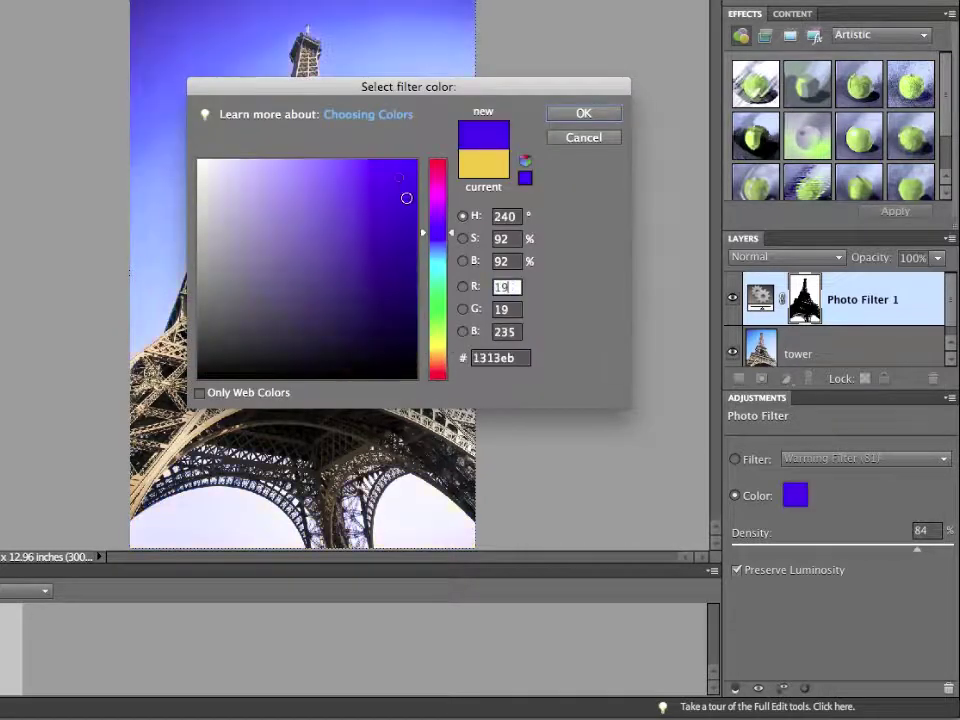
drag(405, 197, 344, 238)
mouse_move(438, 232)
mouse_down()
mouse_move(438, 172)
mouse_move(381, 204)
mouse_move(384, 234)
mouse_up()
click(556, 116)
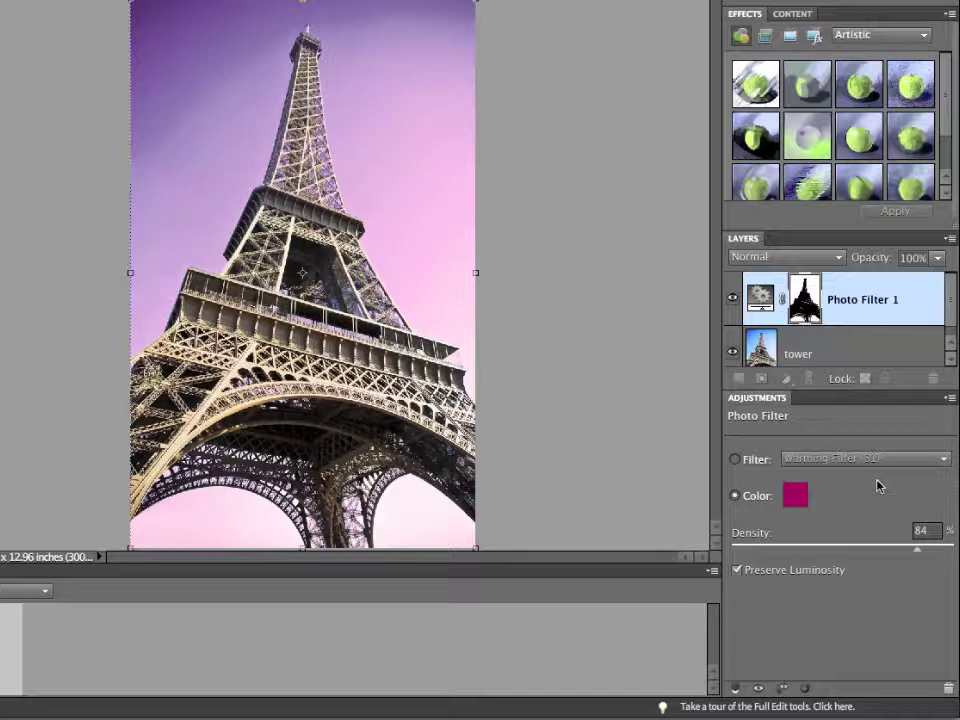
click(733, 299)
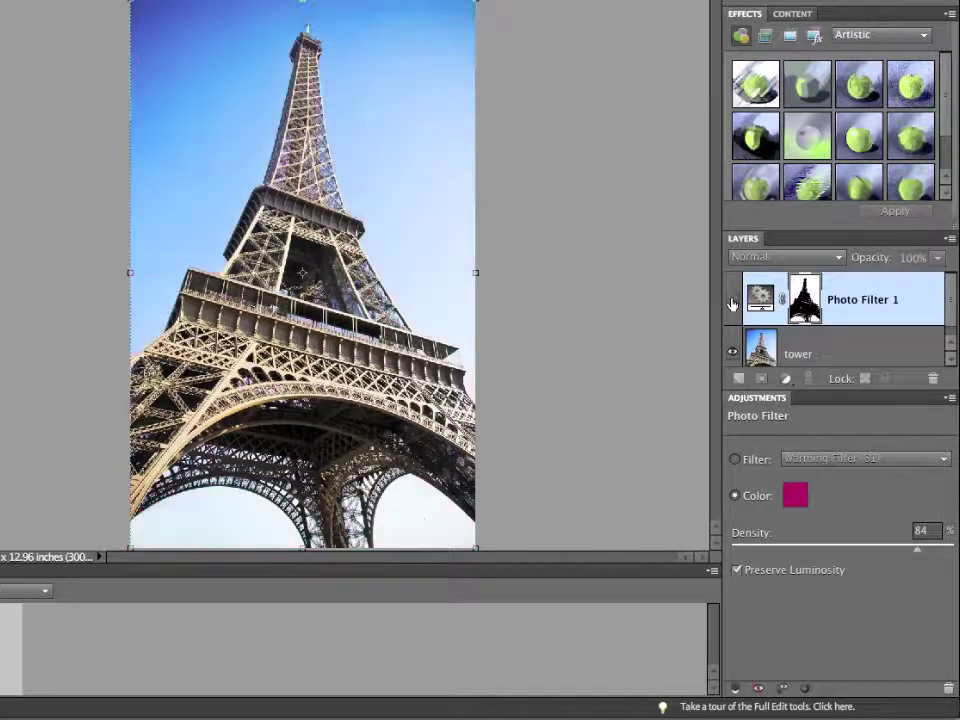
click(733, 299)
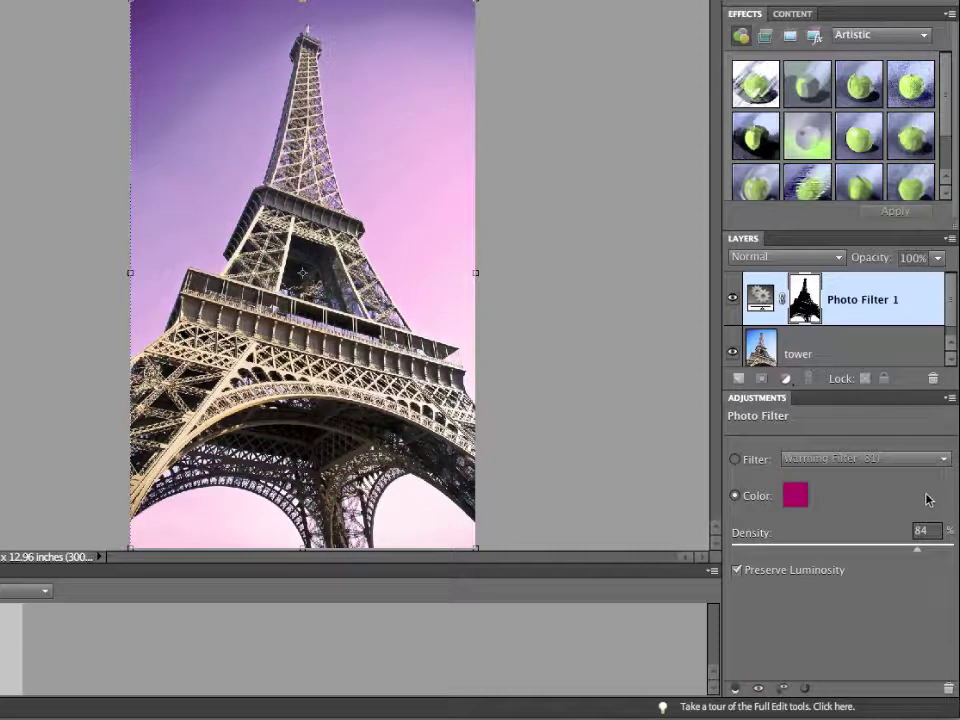
Return the filter to Warming Filter (81) with density lowered to 60%.
click(737, 459)
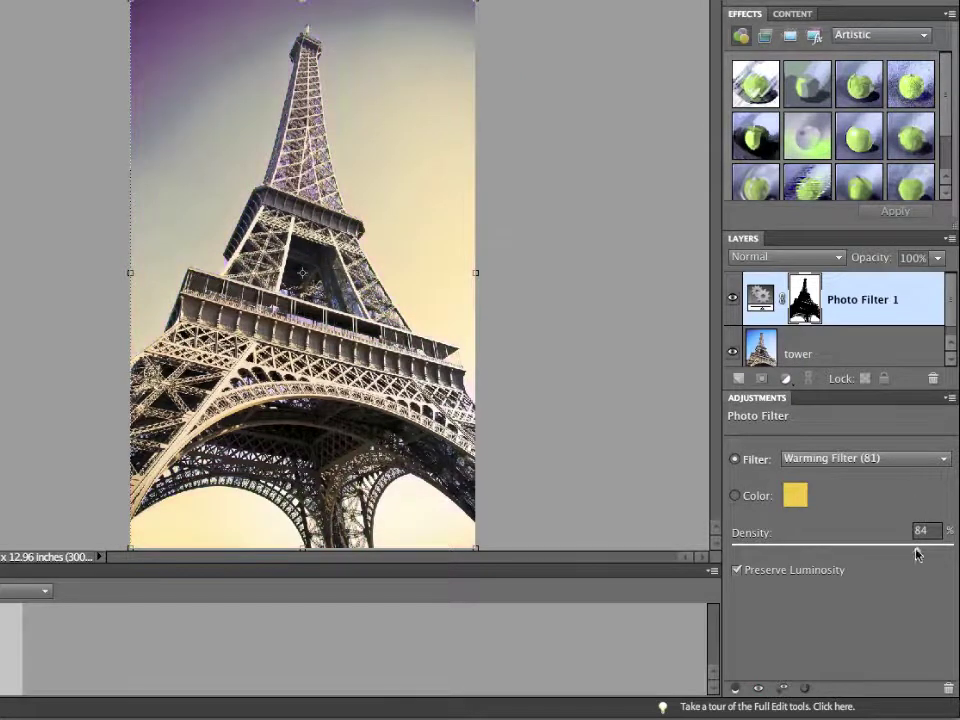
drag(917, 550, 863, 553)
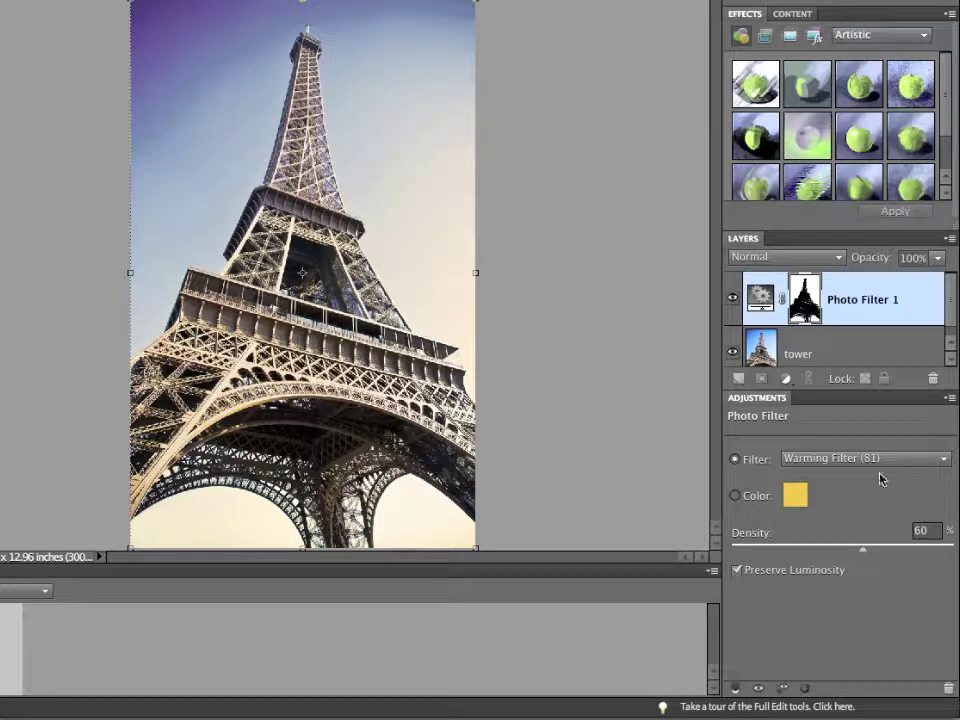